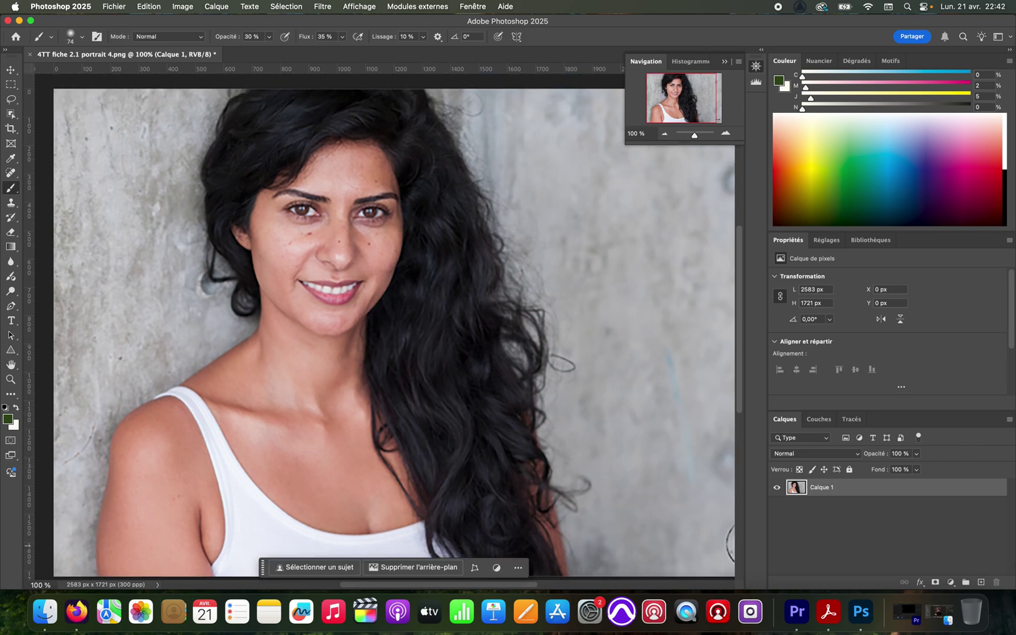
Duplicate the portrait layer and add a Levels (Niveaux) adjustment layer above the copy
{"action": "key", "text": "super+j"}
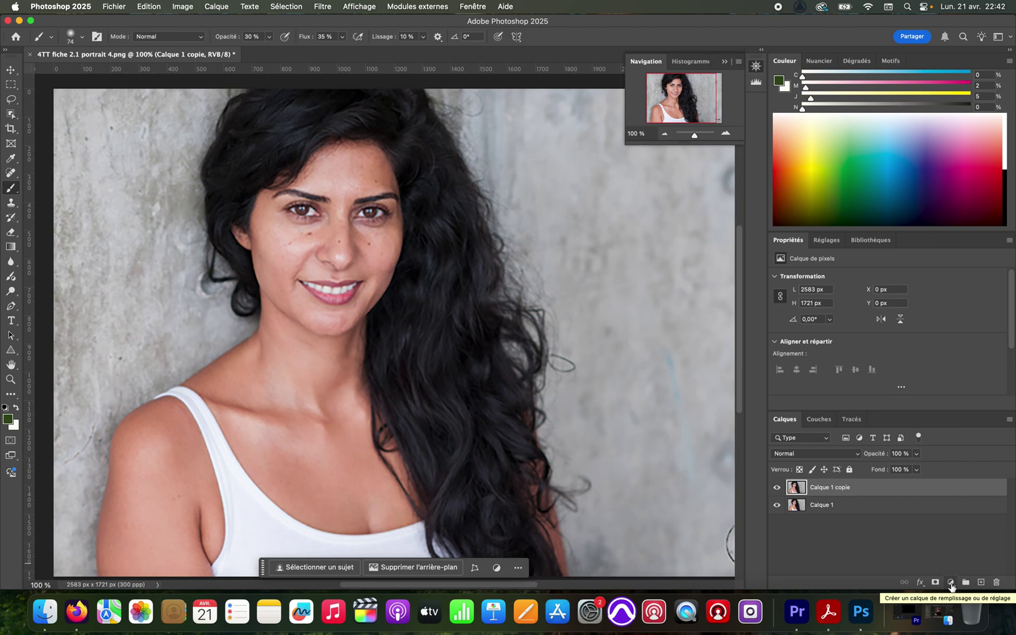
{"action": "left_click", "coordinate": [951, 582]}
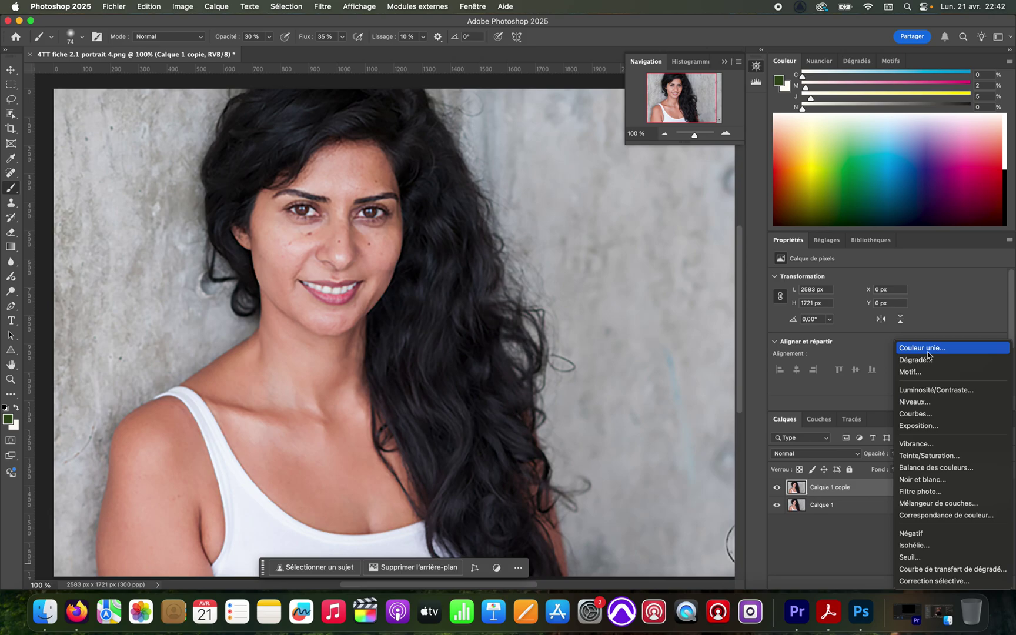
{"action": "left_click", "coordinate": [931, 403]}
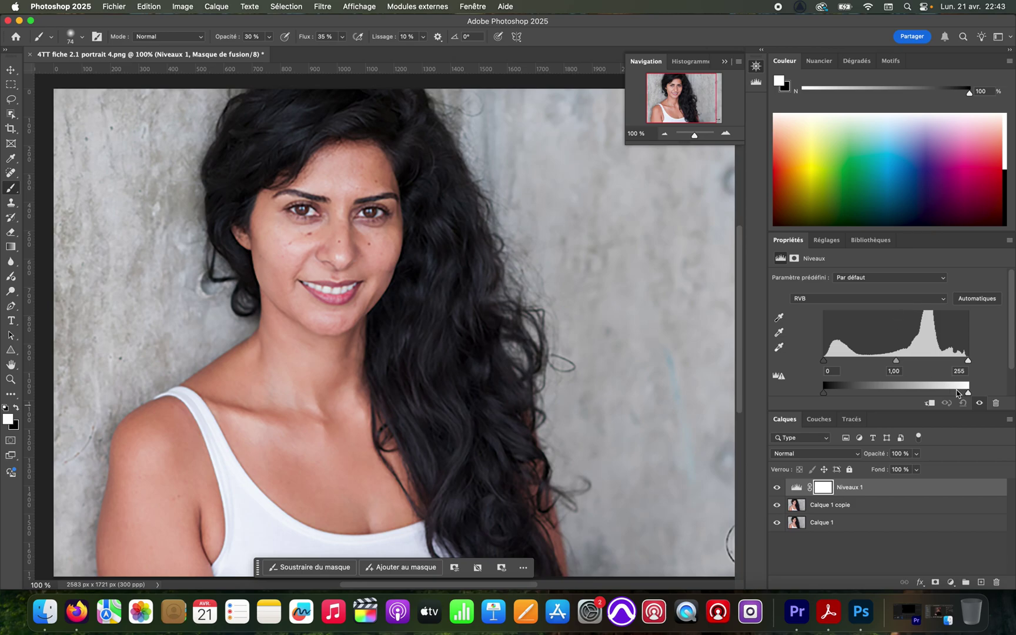
Set the Levels input values to 37 for shadows, 0,83 for midtones and 208 for highlights on the RGB channel
{"action": "mouse_move", "coordinate": [968, 393]}
{"action": "left_mouse_down"}
{"action": "mouse_move", "coordinate": [904, 395]}
{"action": "mouse_move", "coordinate": [974, 395]}
{"action": "left_mouse_up"}
{"action": "left_click_drag", "start_coordinate": [895, 361], "coordinate": [847, 364]}
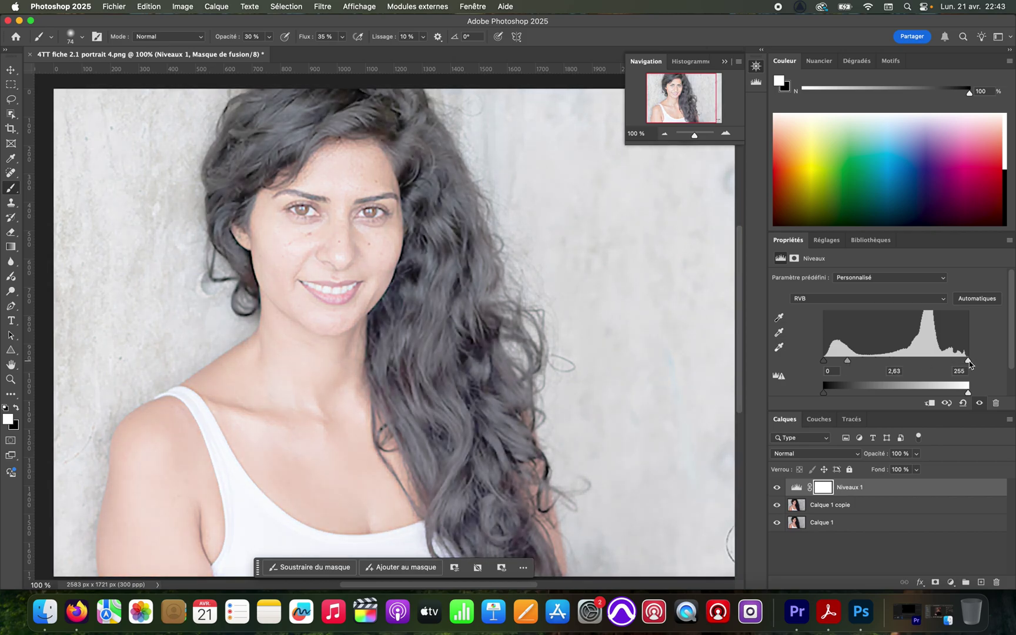
{"action": "left_click_drag", "start_coordinate": [968, 361], "coordinate": [910, 365]}
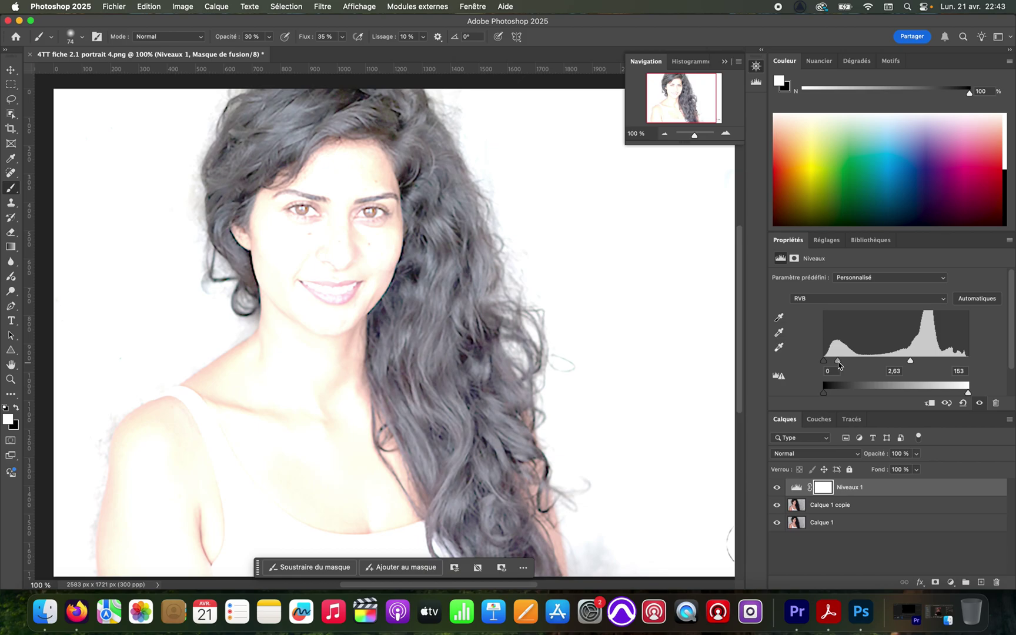
{"action": "left_click_drag", "start_coordinate": [840, 366], "coordinate": [886, 365]}
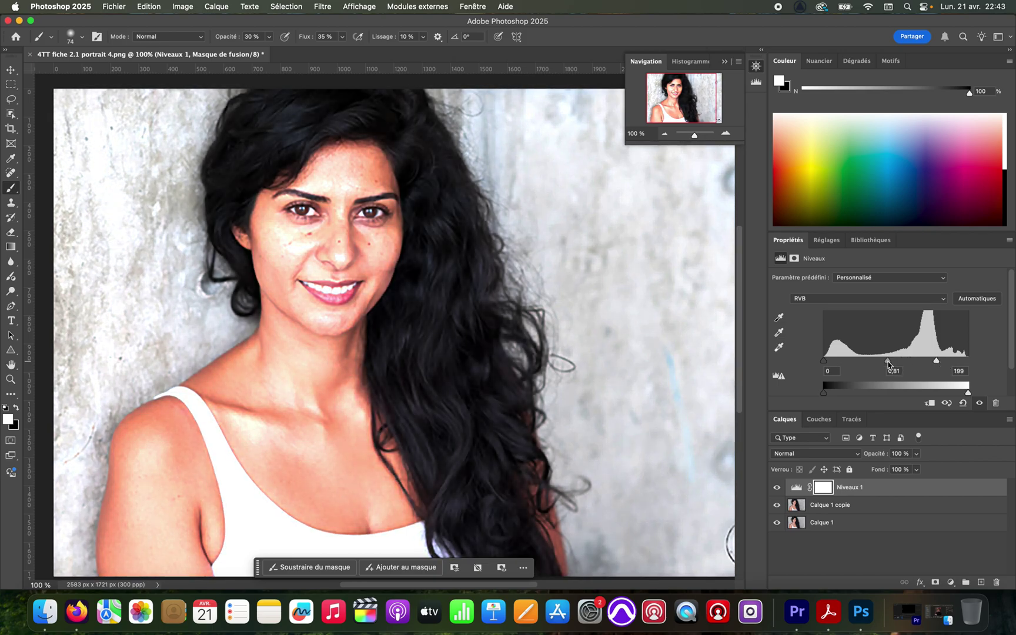
{"action": "left_click_drag", "start_coordinate": [823, 364], "coordinate": [846, 366]}
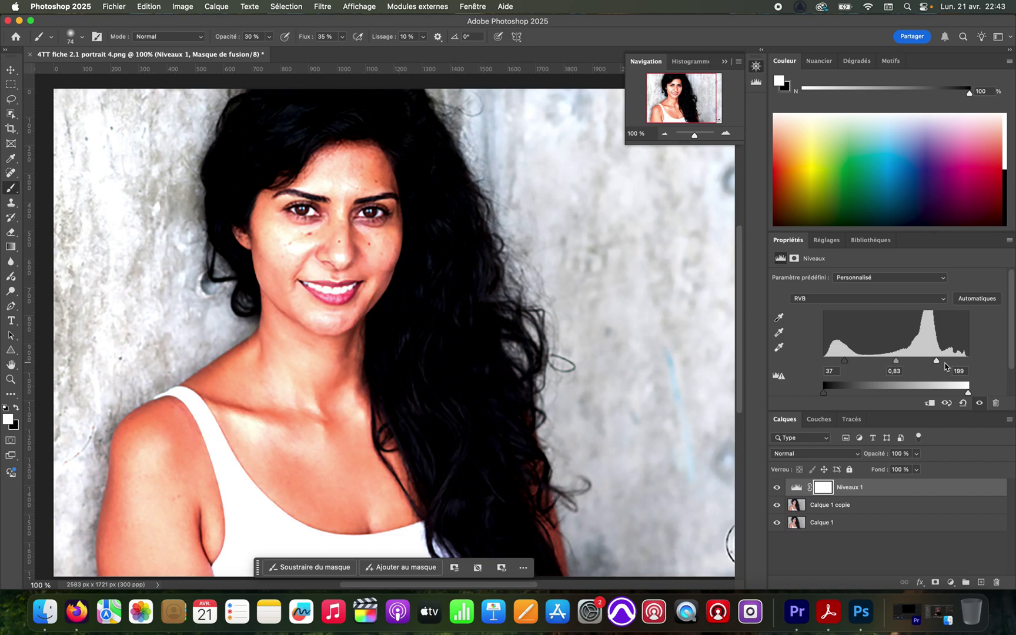
{"action": "left_click_drag", "start_coordinate": [936, 363], "coordinate": [946, 365]}
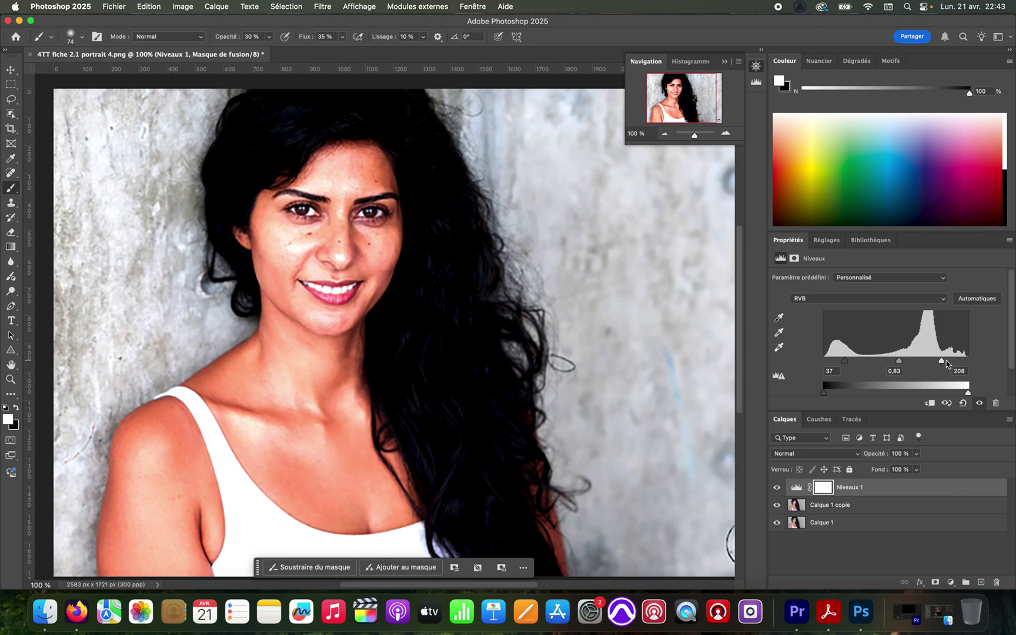
Compare the portrait with and without the Levels adjustment, leaving that layer hidden
{"action": "left_click", "coordinate": [777, 488]}
{"action": "left_click", "coordinate": [777, 488]}
{"action": "left_click", "coordinate": [777, 488]}
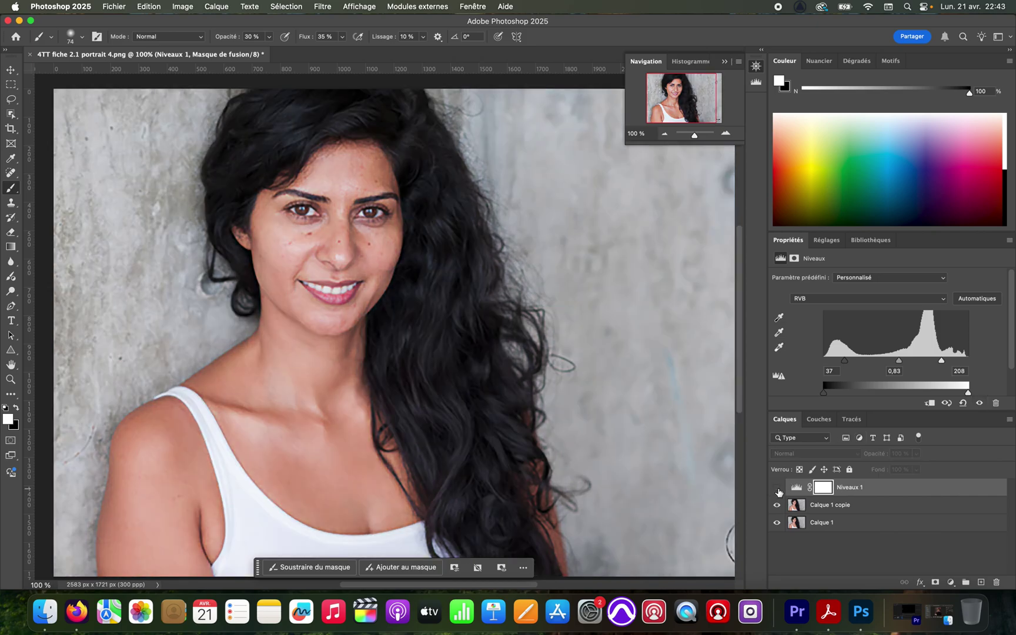
{"action": "left_click", "coordinate": [777, 488]}
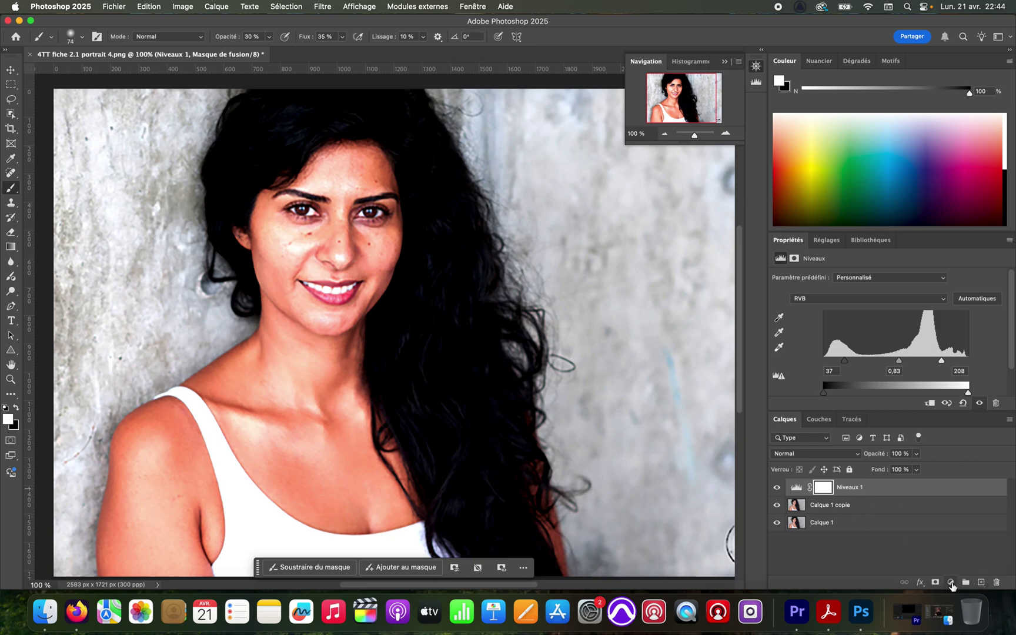
{"action": "left_click", "coordinate": [777, 488]}
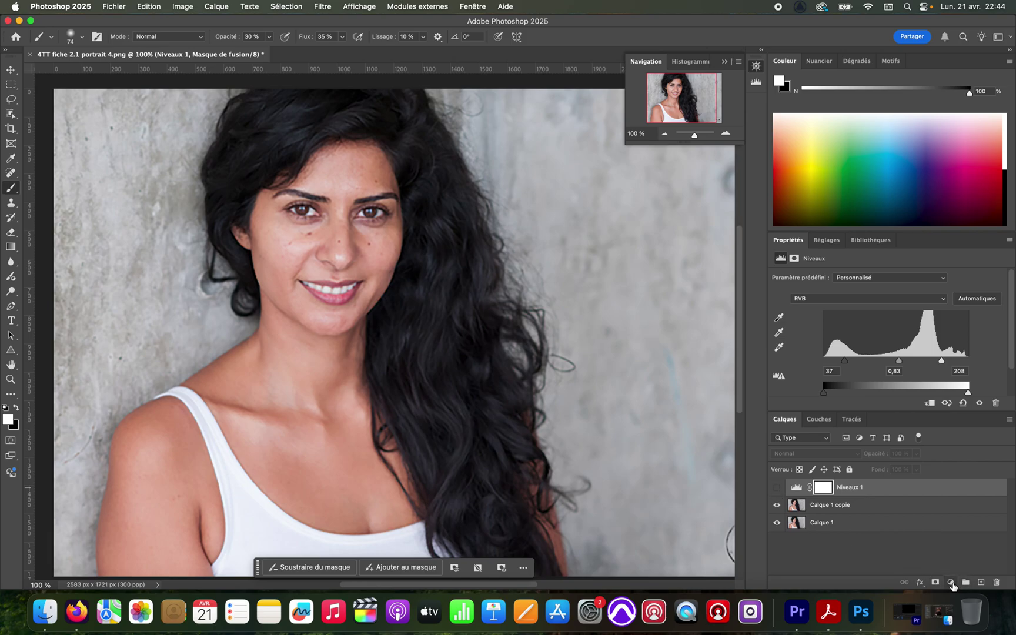
Add a Brightness/Contrast (Luminosité/Contraste) adjustment layer with brightness 24 and contrast 15
{"action": "left_click", "coordinate": [950, 582]}
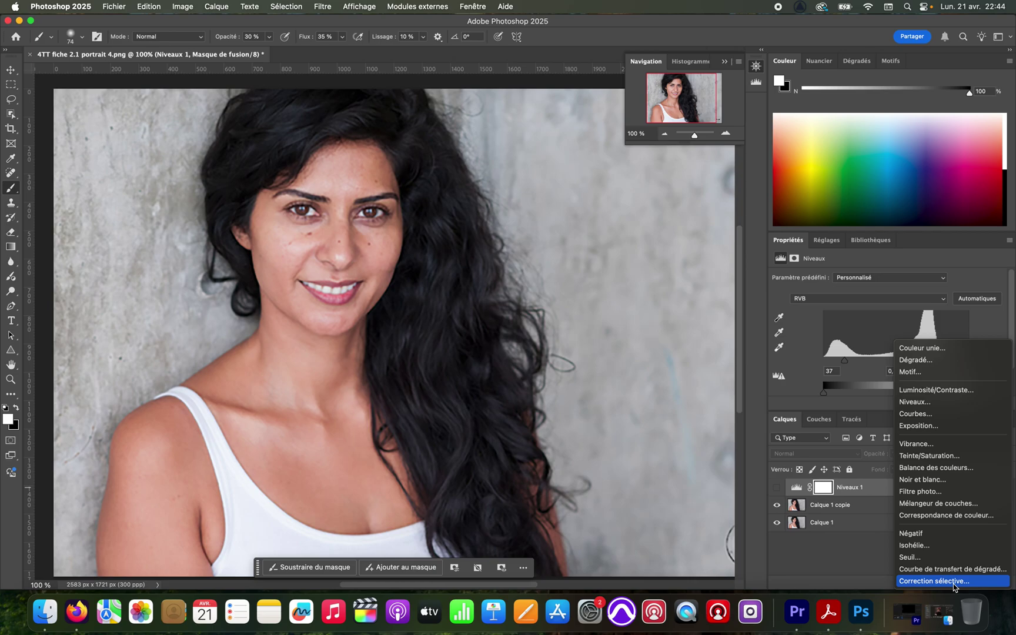
{"action": "left_click", "coordinate": [949, 391]}
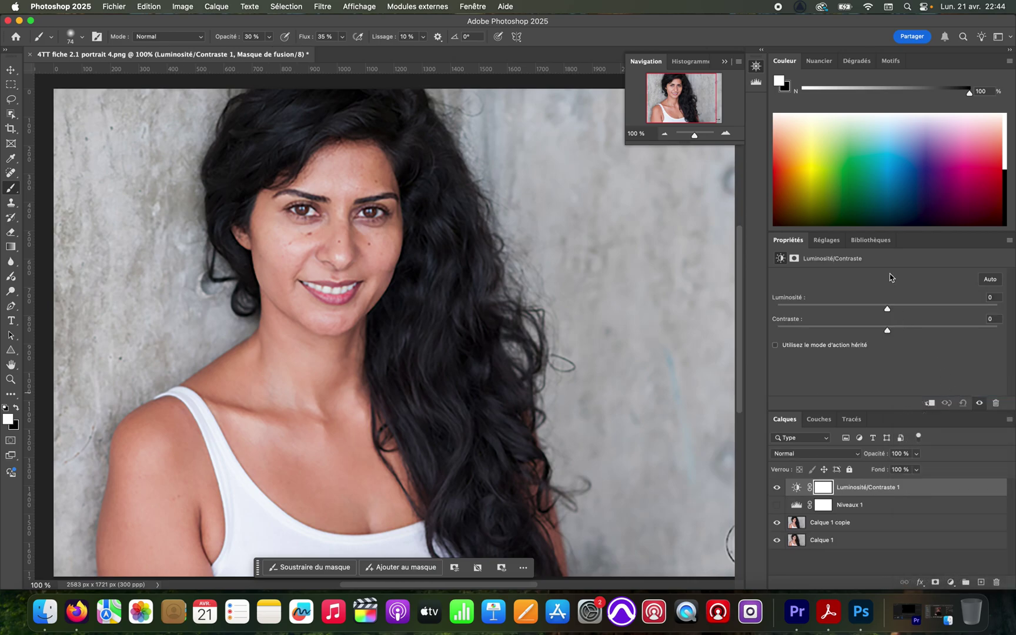
{"action": "left_click_drag", "start_coordinate": [888, 311], "coordinate": [904, 330]}
{"action": "left_click", "coordinate": [900, 332]}
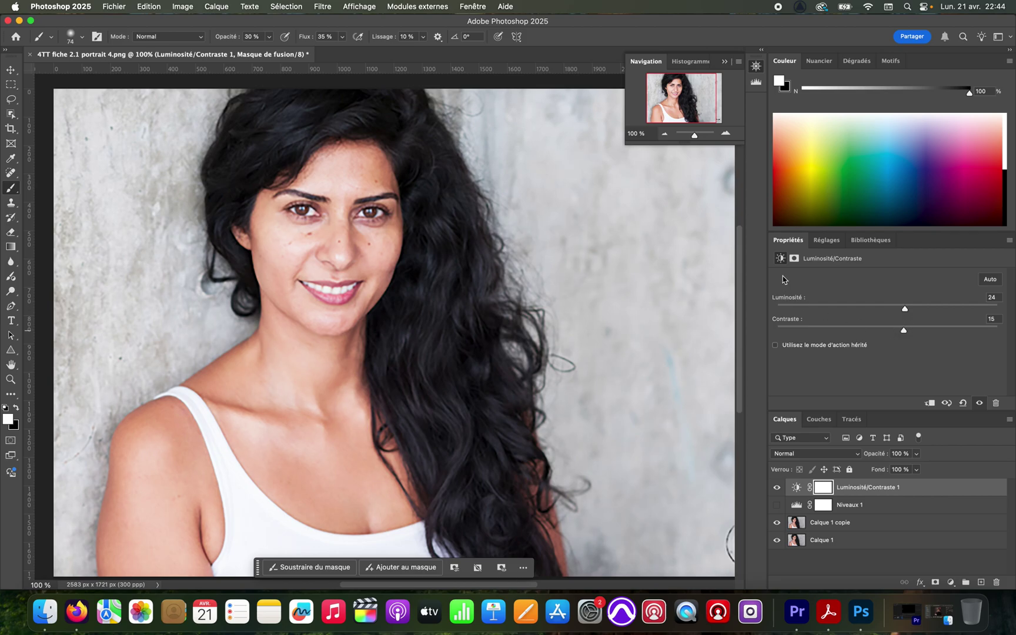
Compare the portrait with and without the Brightness/Contrast adjustment by toggling its visibility
{"action": "left_click", "coordinate": [778, 491]}
{"action": "left_click", "coordinate": [777, 492]}
{"action": "left_click", "coordinate": [777, 492]}
{"action": "left_click", "coordinate": [777, 491]}
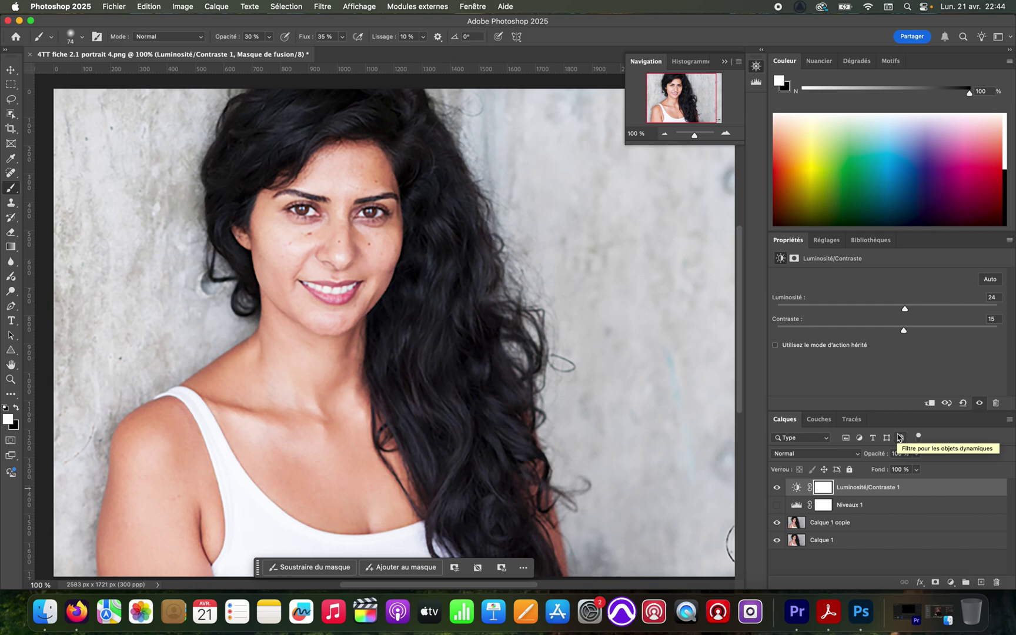
Add a Hue/Saturation (Teinte/Saturation) adjustment layer with hue -155 and saturation +41
{"action": "left_click", "coordinate": [951, 582]}
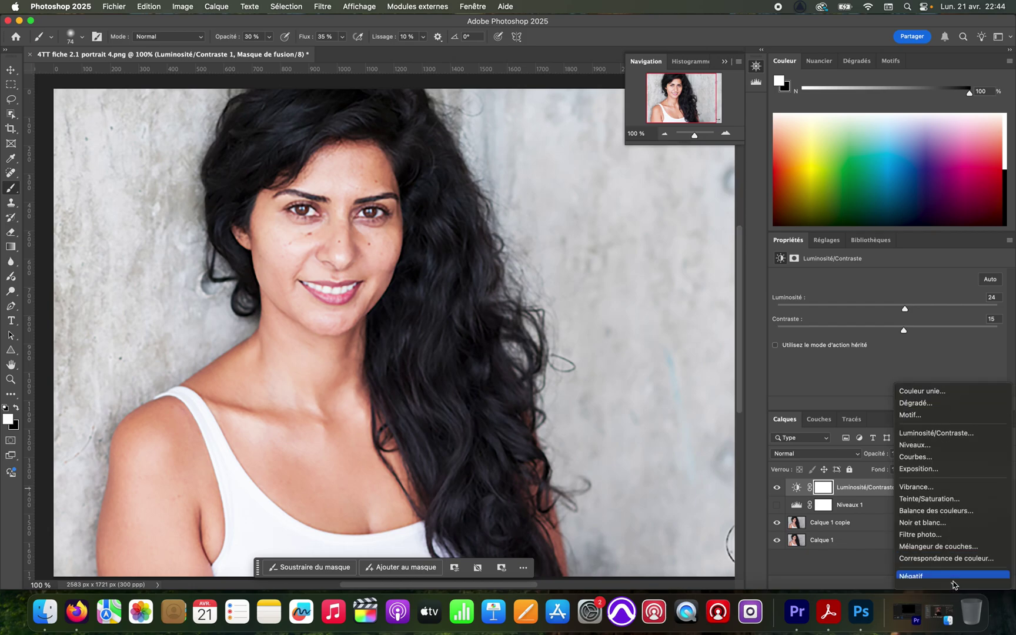
{"action": "scroll", "coordinate": [952, 583], "scroll_direction": "down", "scroll_amount": 2}
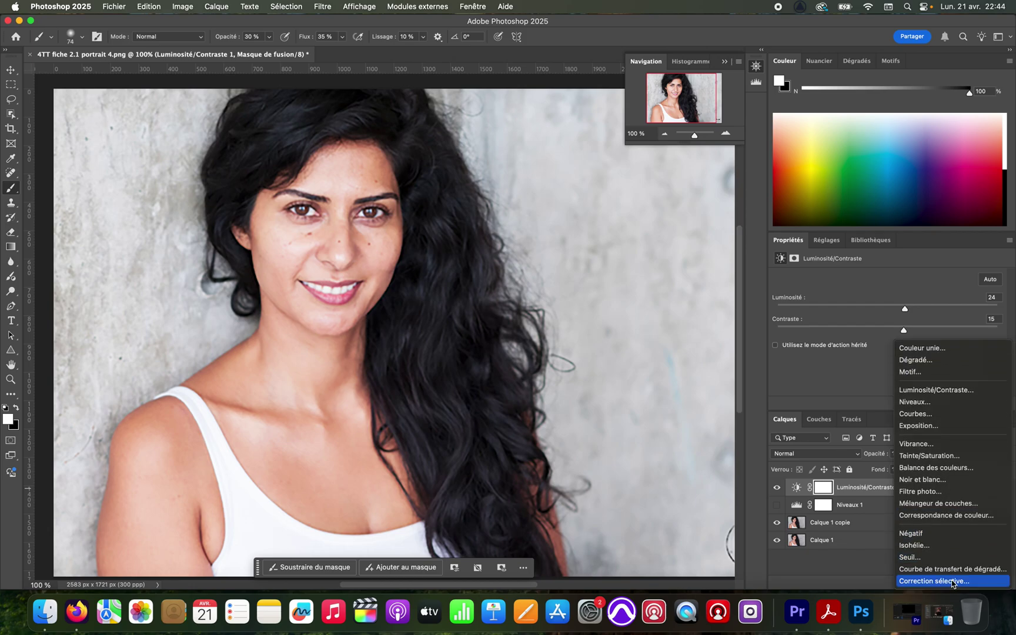
{"action": "left_click", "coordinate": [935, 459]}
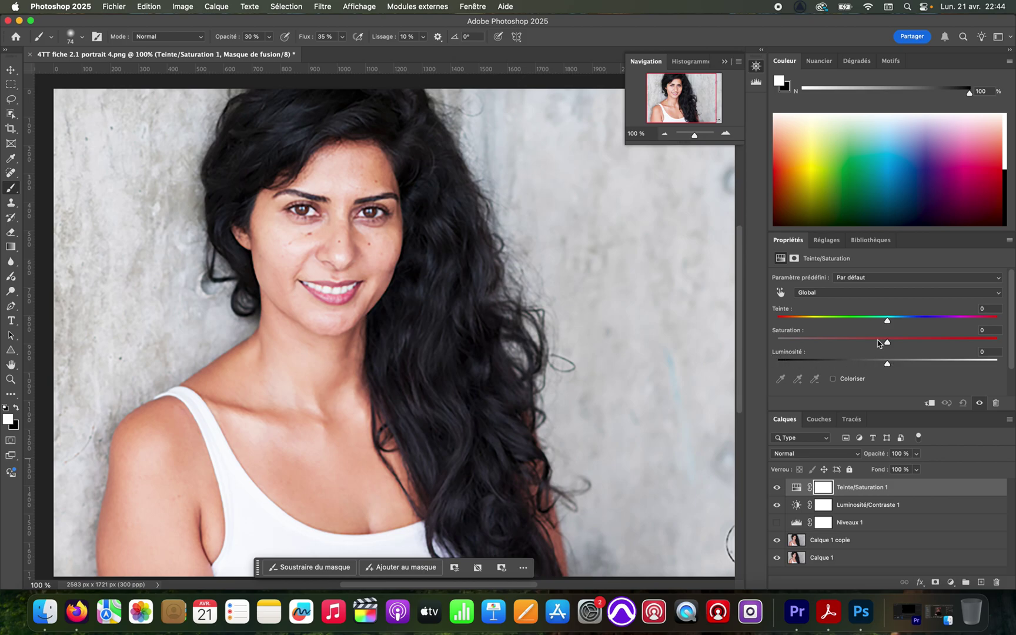
{"action": "left_click_drag", "start_coordinate": [887, 342], "coordinate": [886, 345]}
{"action": "left_click_drag", "start_coordinate": [887, 345], "coordinate": [816, 325]}
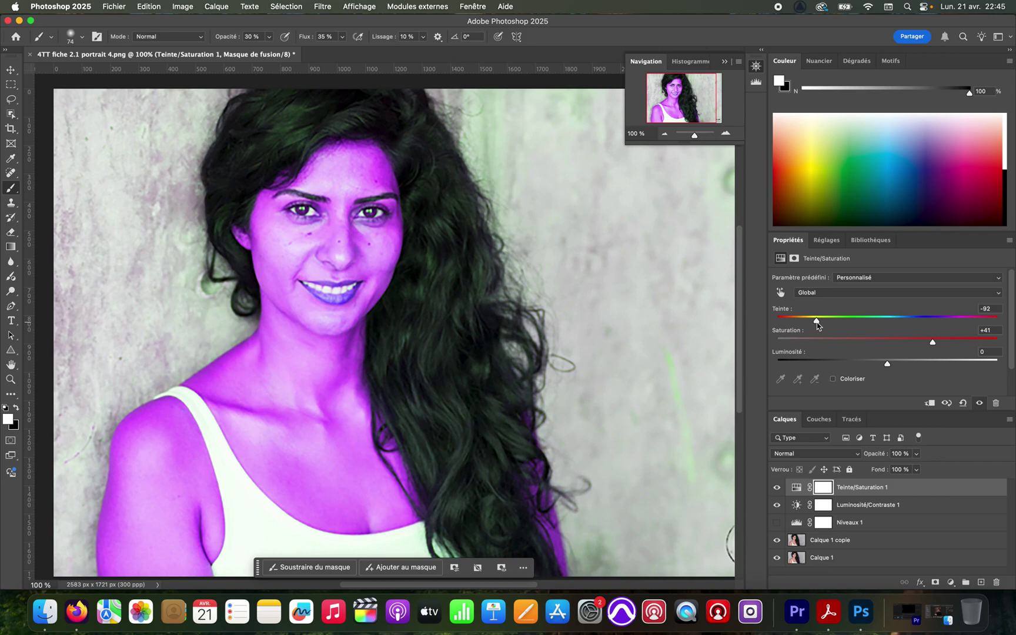
{"action": "left_click_drag", "start_coordinate": [817, 322], "coordinate": [791, 320]}
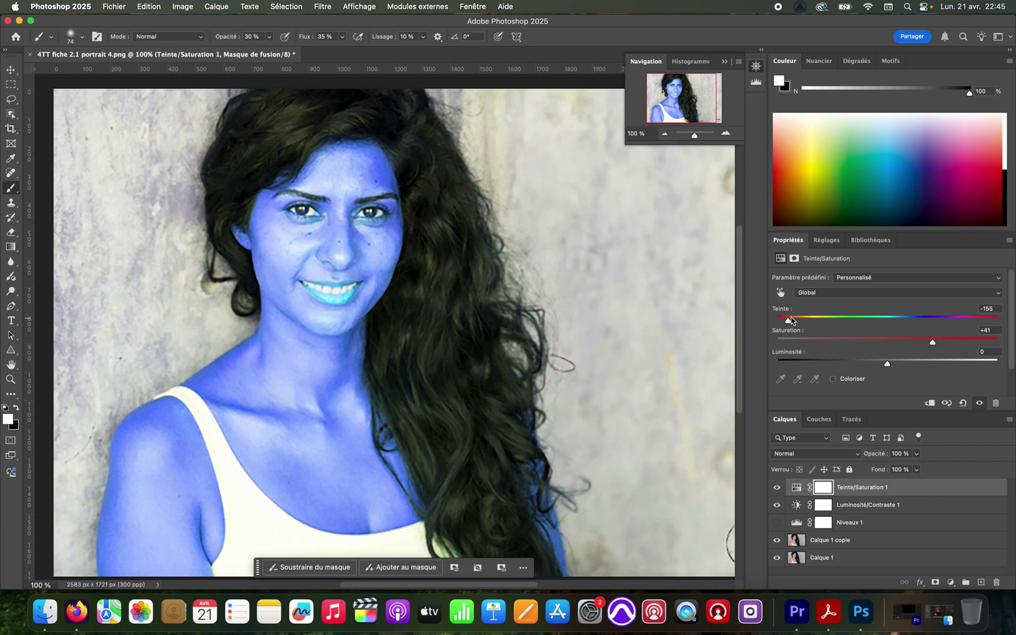
Compare the portrait with and without the Hue/Saturation adjustment, leaving that layer hidden
{"action": "left_click", "coordinate": [776, 488]}
{"action": "left_click", "coordinate": [776, 488]}
{"action": "left_click", "coordinate": [776, 488]}
{"action": "left_click", "coordinate": [775, 489]}
{"action": "left_click", "coordinate": [777, 489]}
{"action": "left_click", "coordinate": [777, 489]}
{"action": "left_click", "coordinate": [776, 489]}
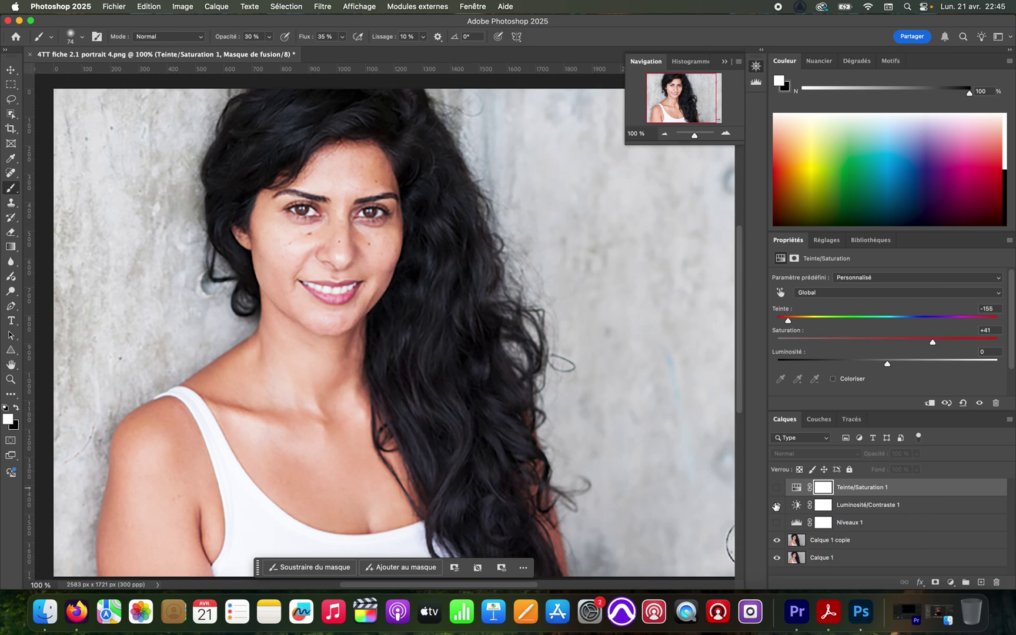
Toggle the existing adjustment layers to compare their effects, leaving Brightness/Contrast, Levels and Hue/Saturation all hidden
{"action": "left_click", "coordinate": [776, 506]}
{"action": "left_click", "coordinate": [776, 505]}
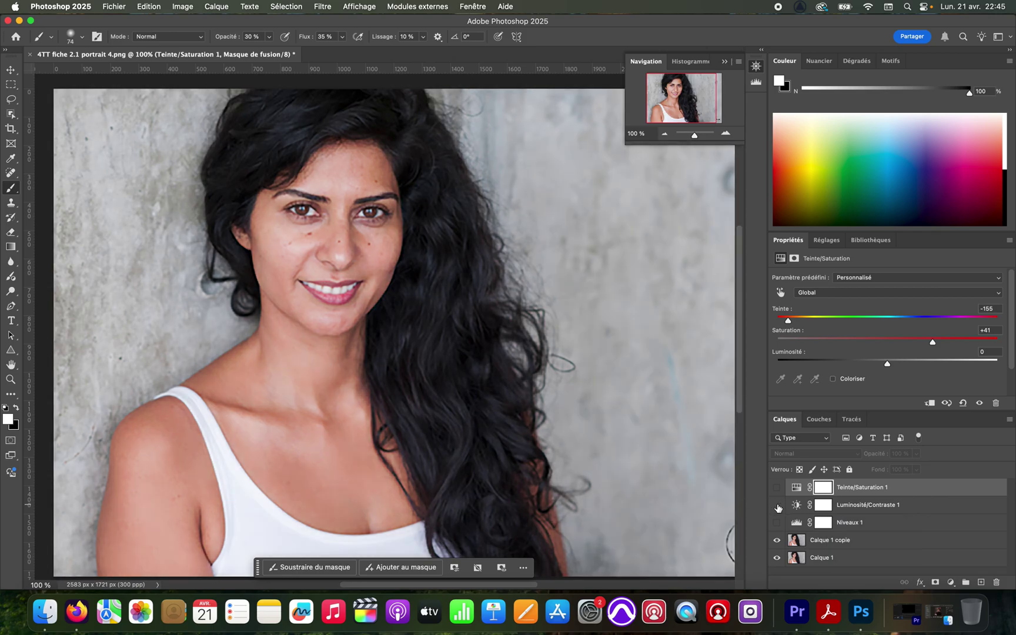
{"action": "left_click", "coordinate": [777, 505]}
{"action": "left_click", "coordinate": [776, 505]}
{"action": "left_click", "coordinate": [777, 522]}
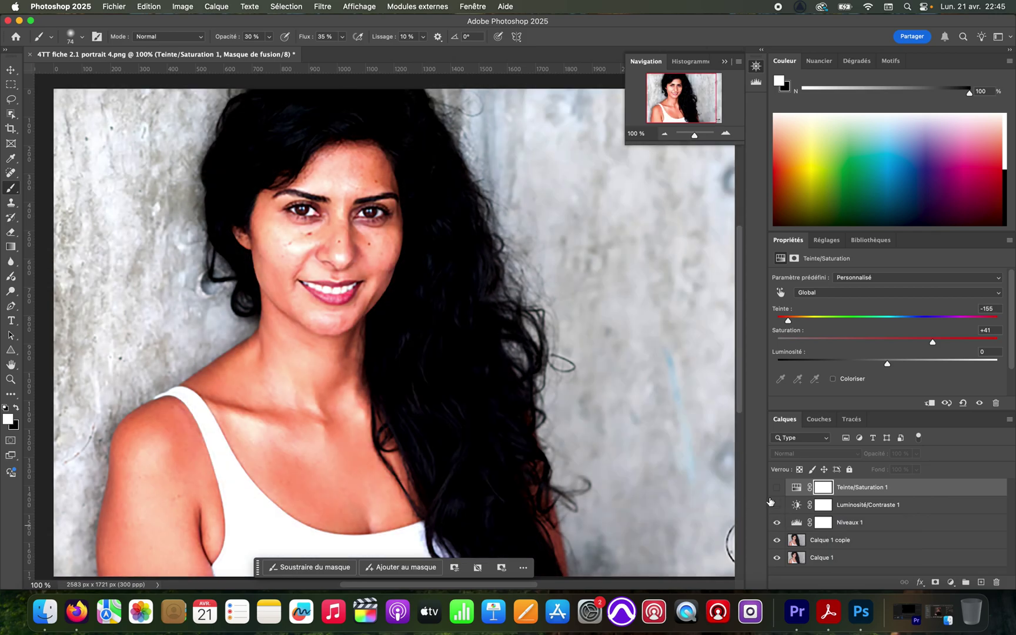
{"action": "left_click", "coordinate": [776, 488]}
{"action": "left_click", "coordinate": [776, 488]}
{"action": "left_click", "coordinate": [776, 523]}
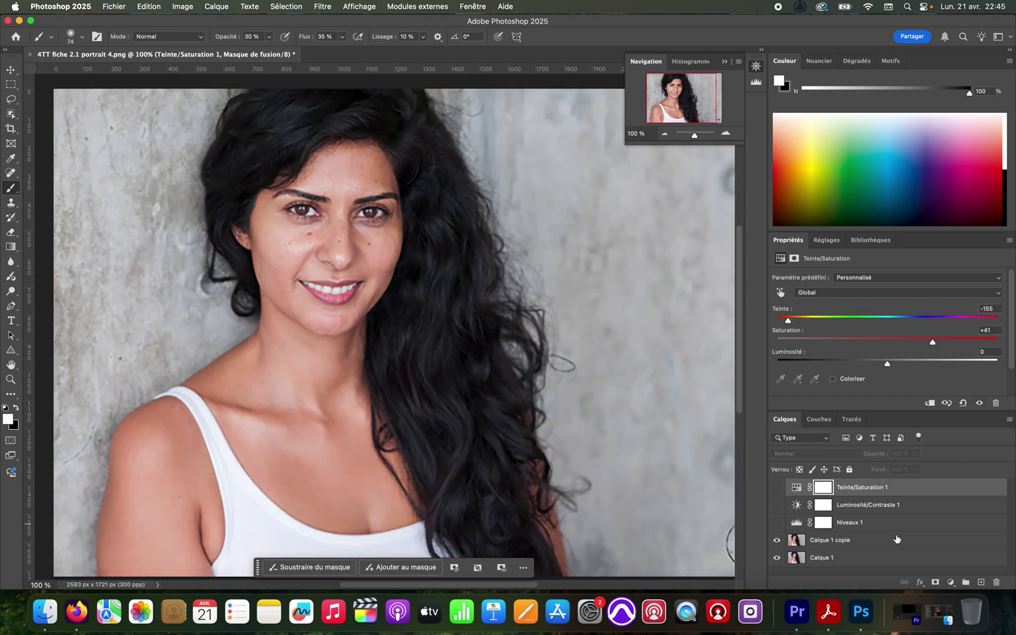
Add a Color Balance (Balance des couleurs) adjustment layer with midtones at cyan-red -1, magenta-green -1 and yellow-blue +63
{"action": "left_click", "coordinate": [951, 582]}
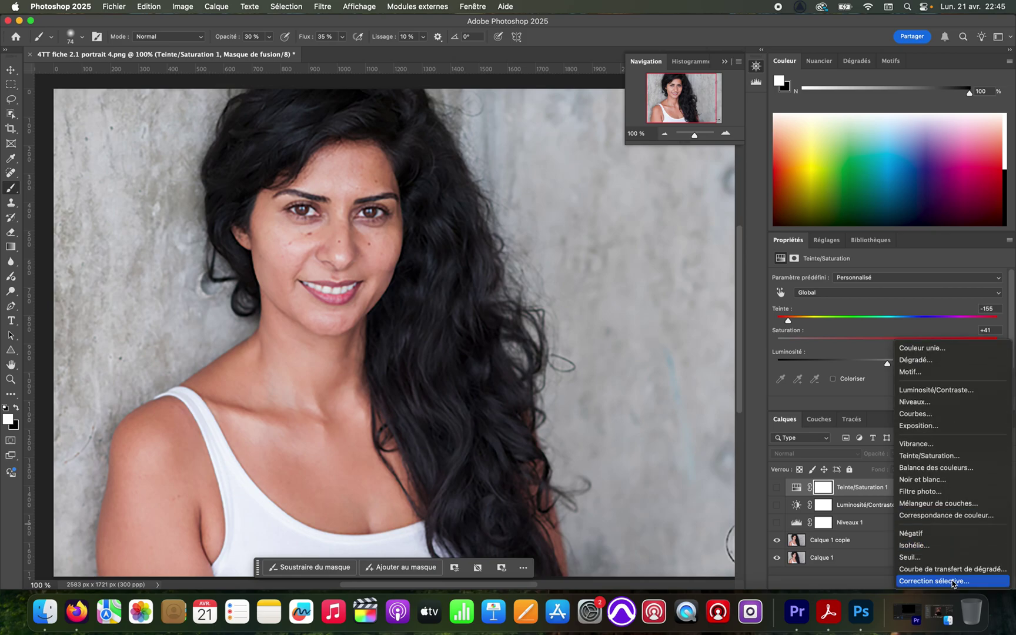
{"action": "left_click", "coordinate": [969, 468]}
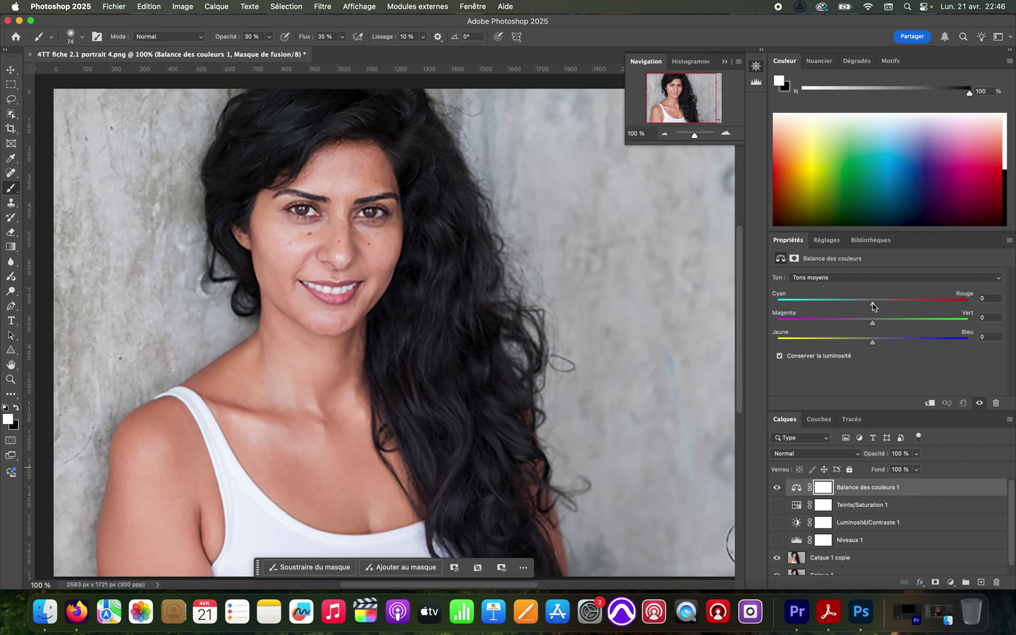
{"action": "left_click_drag", "start_coordinate": [873, 303], "coordinate": [880, 325]}
{"action": "left_click_drag", "start_coordinate": [873, 323], "coordinate": [933, 347]}
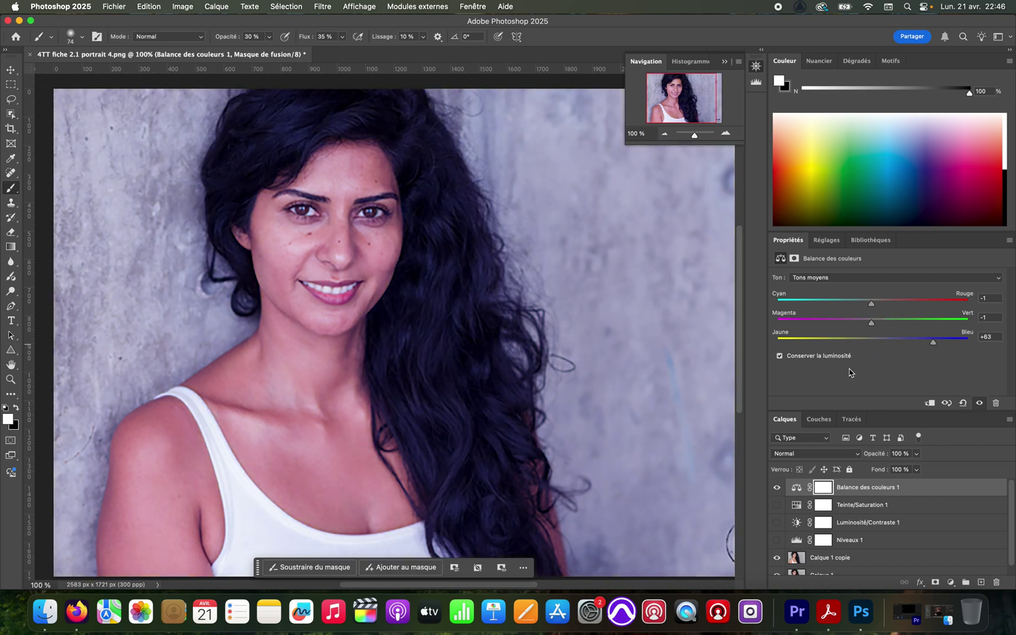
Compare the portrait with and without the Color Balance adjustment, leaving that layer hidden
{"action": "left_click", "coordinate": [777, 489]}
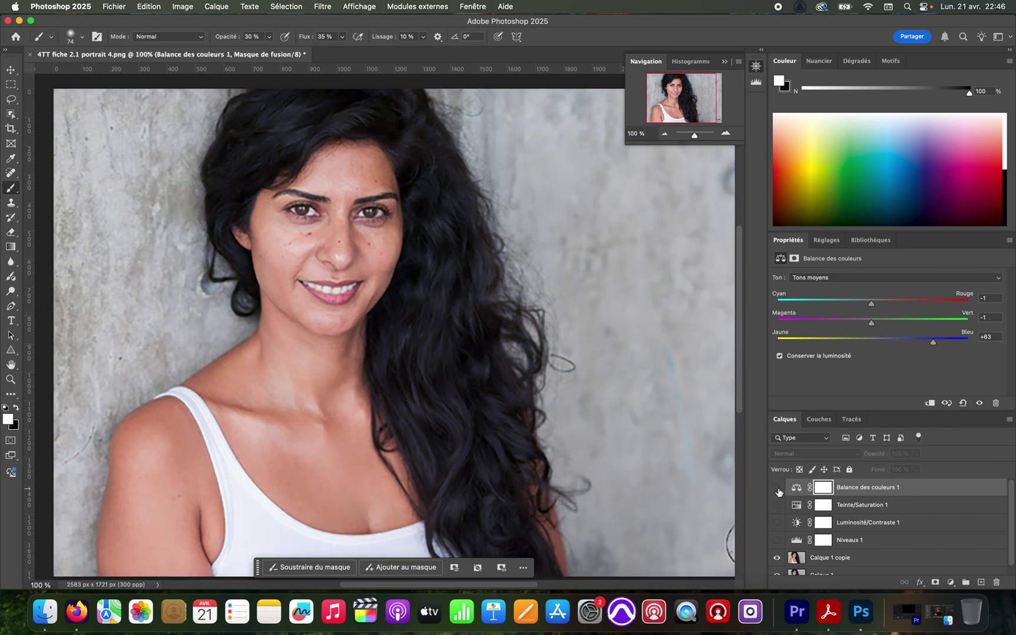
{"action": "left_click", "coordinate": [777, 489]}
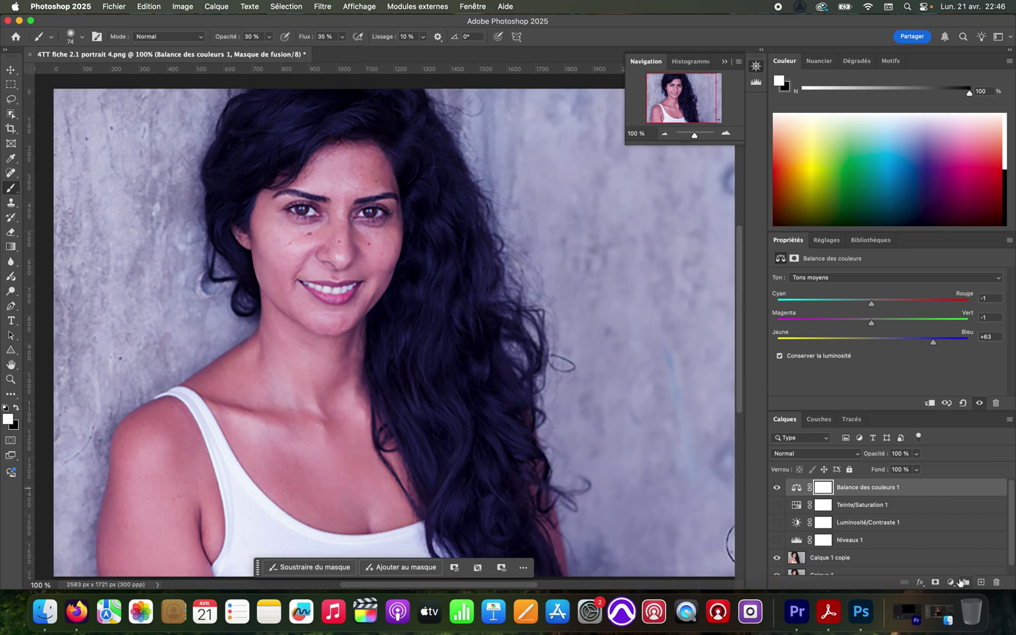
{"action": "left_click", "coordinate": [776, 487]}
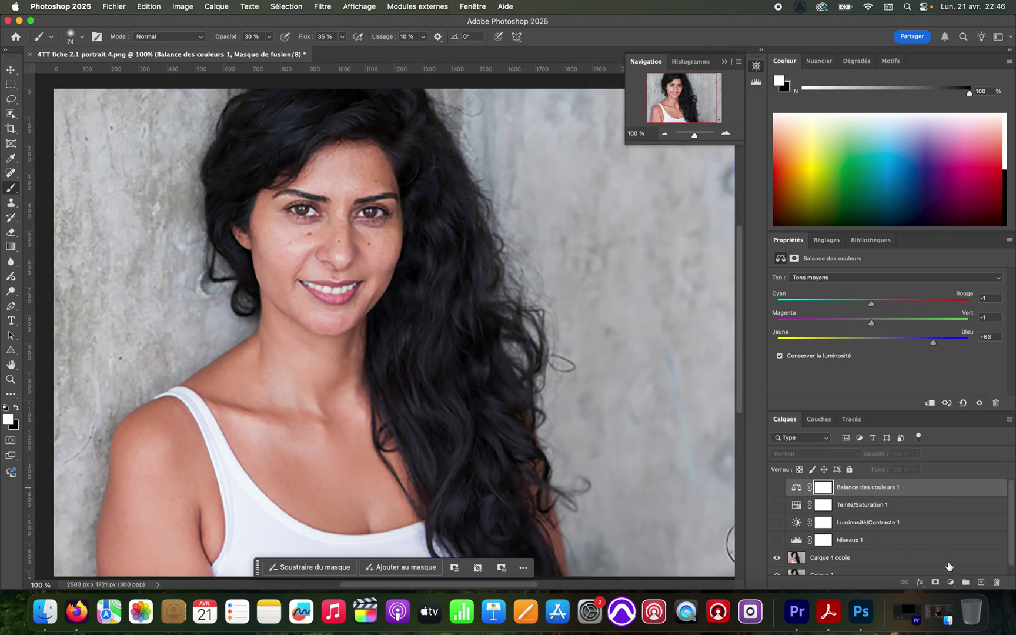
Add a Photo Filter (Filtre photo) adjustment layer using the Sepia filter at 48 % density
{"action": "left_click", "coordinate": [950, 583]}
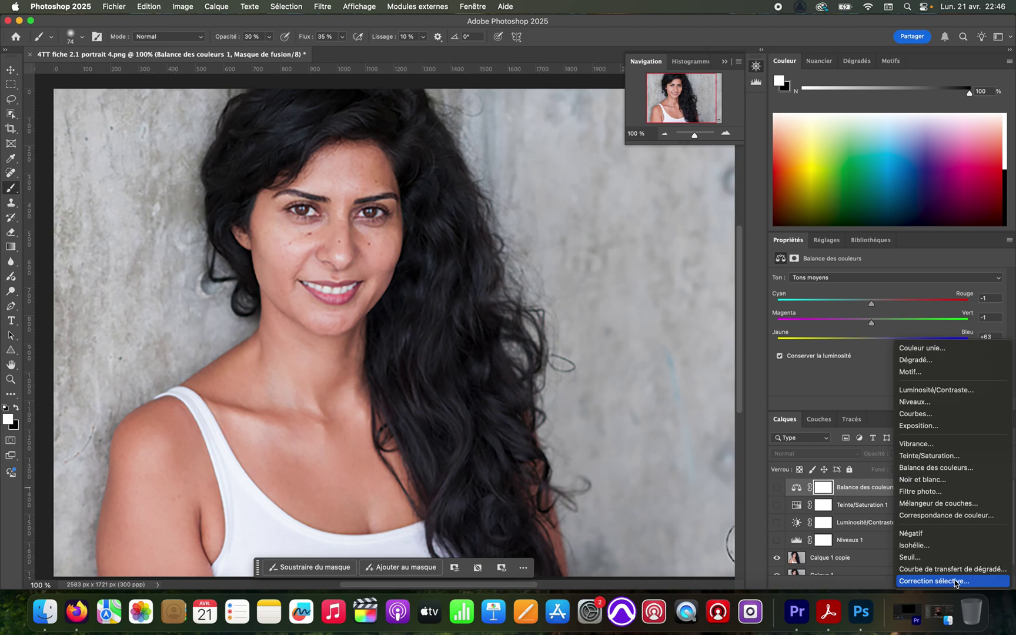
{"action": "left_click", "coordinate": [947, 491]}
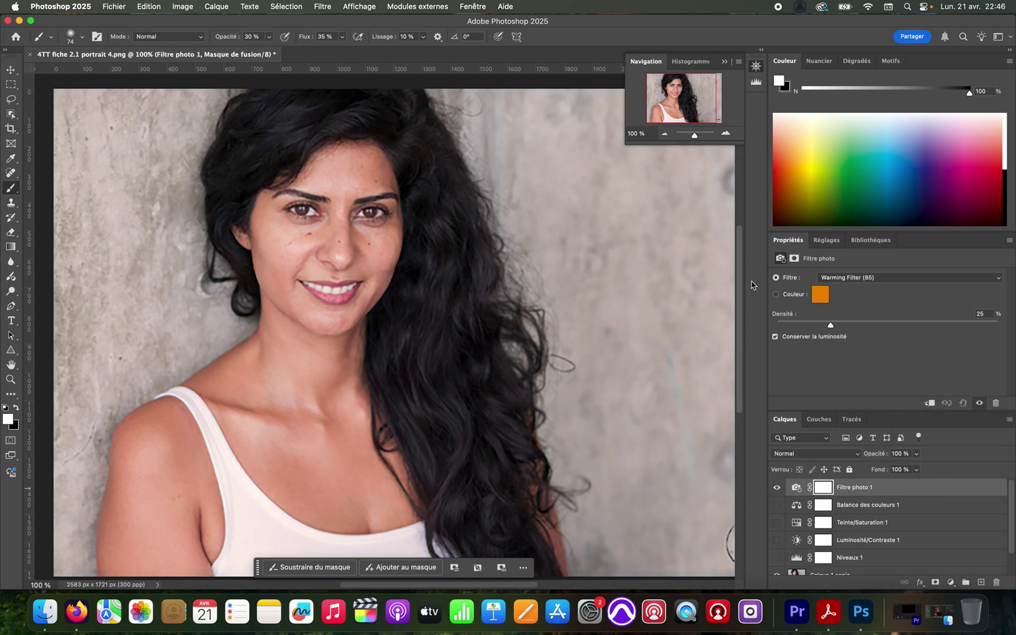
{"action": "left_click", "coordinate": [910, 279]}
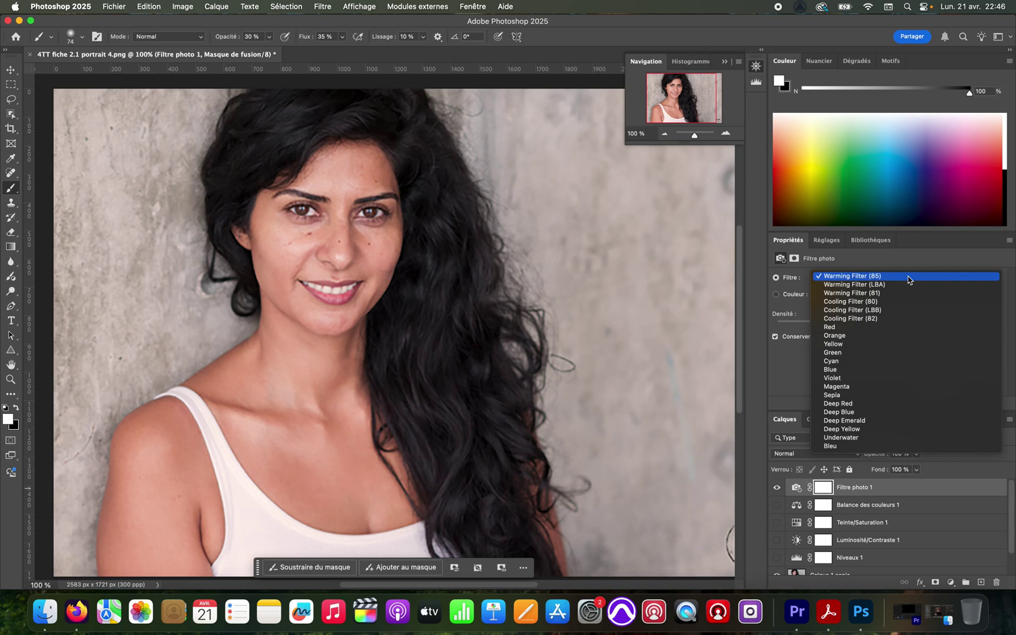
{"action": "left_click", "coordinate": [882, 395]}
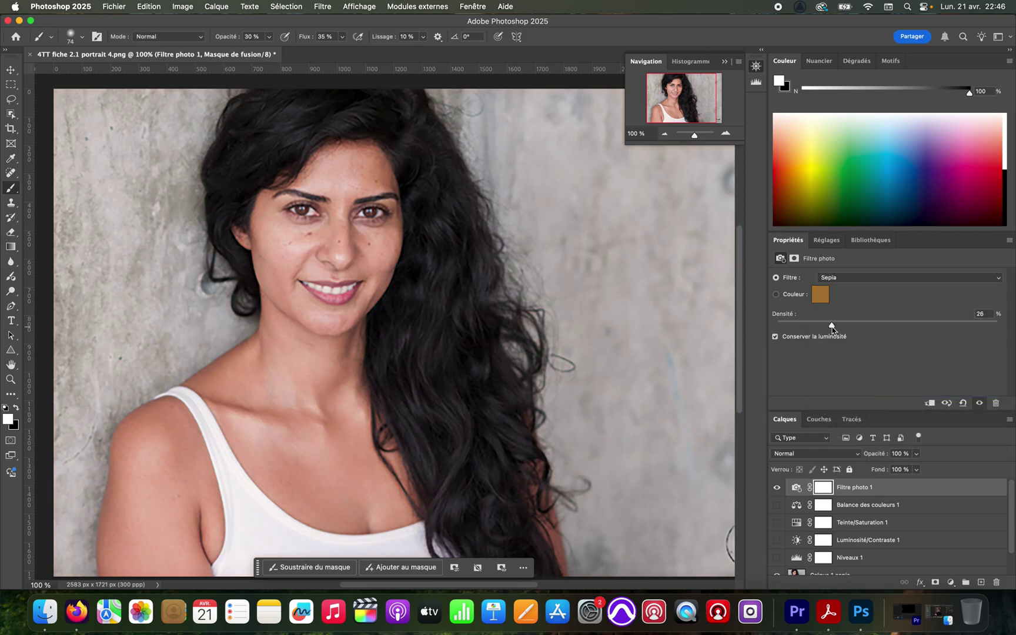
{"action": "left_click_drag", "start_coordinate": [832, 329], "coordinate": [881, 333]}
Try the Underwater photo filter at 55 % density
{"action": "left_click", "coordinate": [928, 277]}
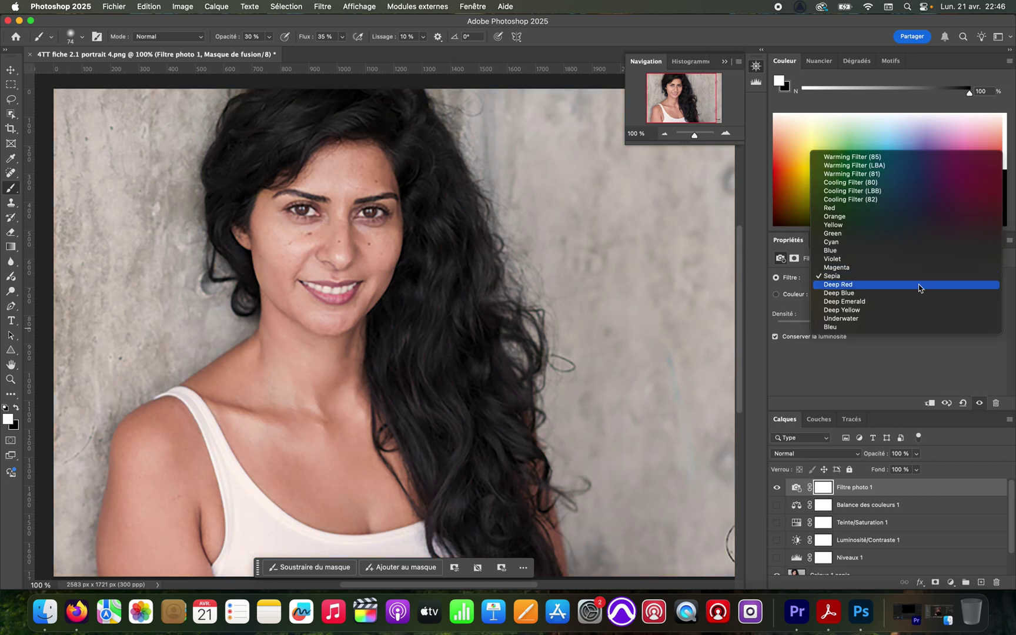
{"action": "left_click", "coordinate": [871, 318]}
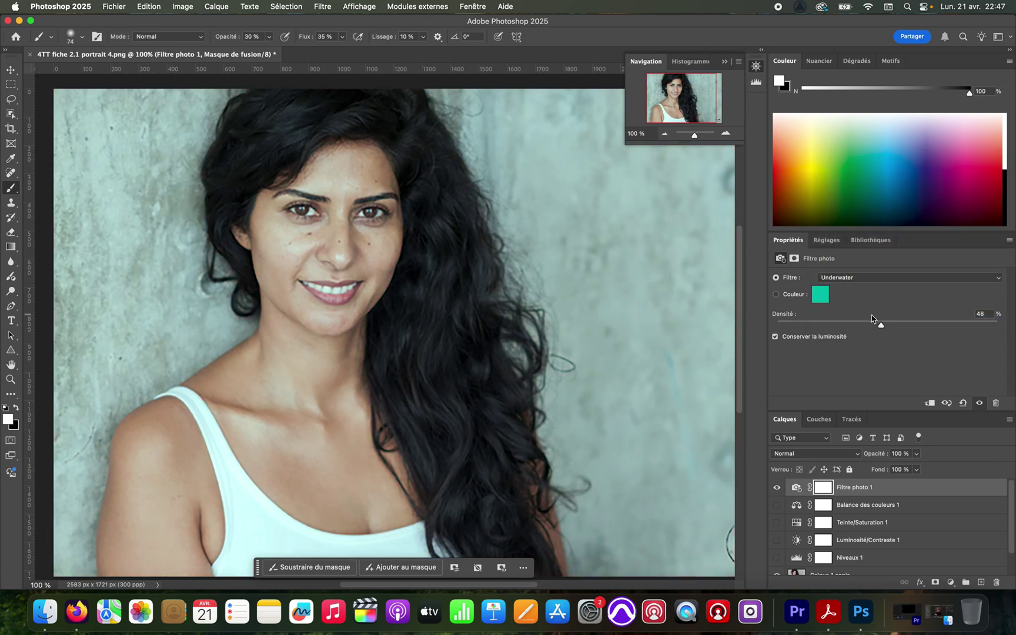
{"action": "mouse_move", "coordinate": [879, 328]}
{"action": "left_mouse_down"}
{"action": "mouse_move", "coordinate": [807, 327]}
{"action": "mouse_move", "coordinate": [912, 327]}
{"action": "mouse_move", "coordinate": [898, 327]}
{"action": "left_mouse_up"}
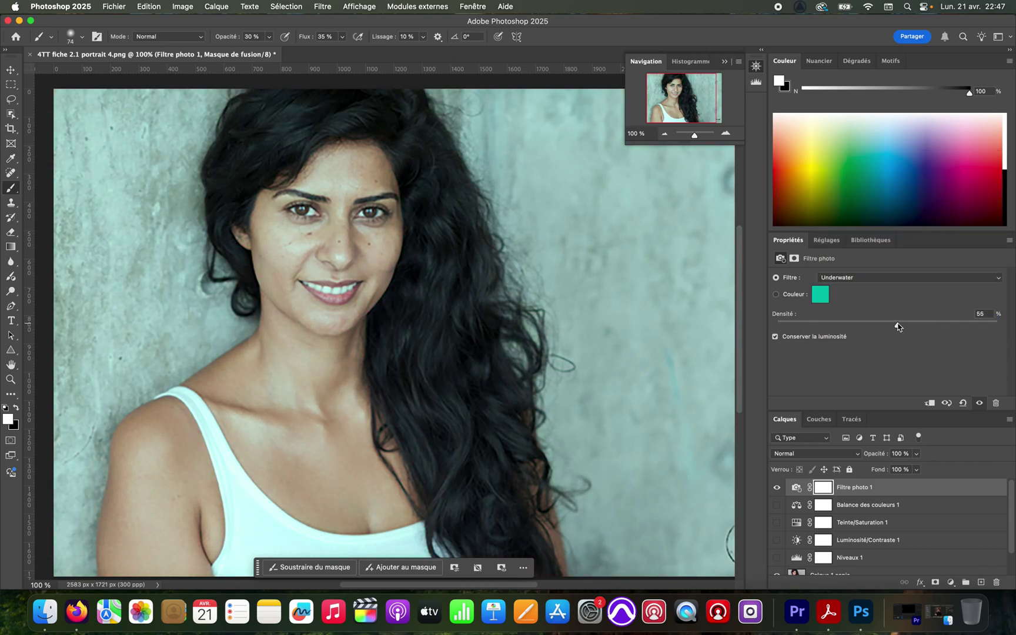
Switch the photo filter to Warming Filter (81) and set its density to 72 %
{"action": "left_click", "coordinate": [882, 282]}
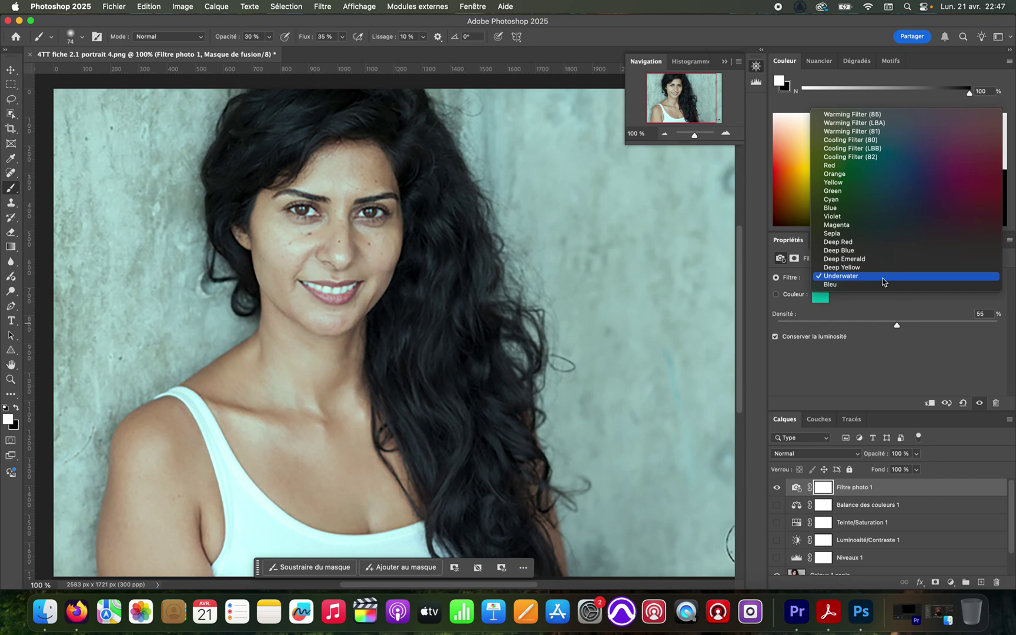
{"action": "left_click", "coordinate": [857, 132]}
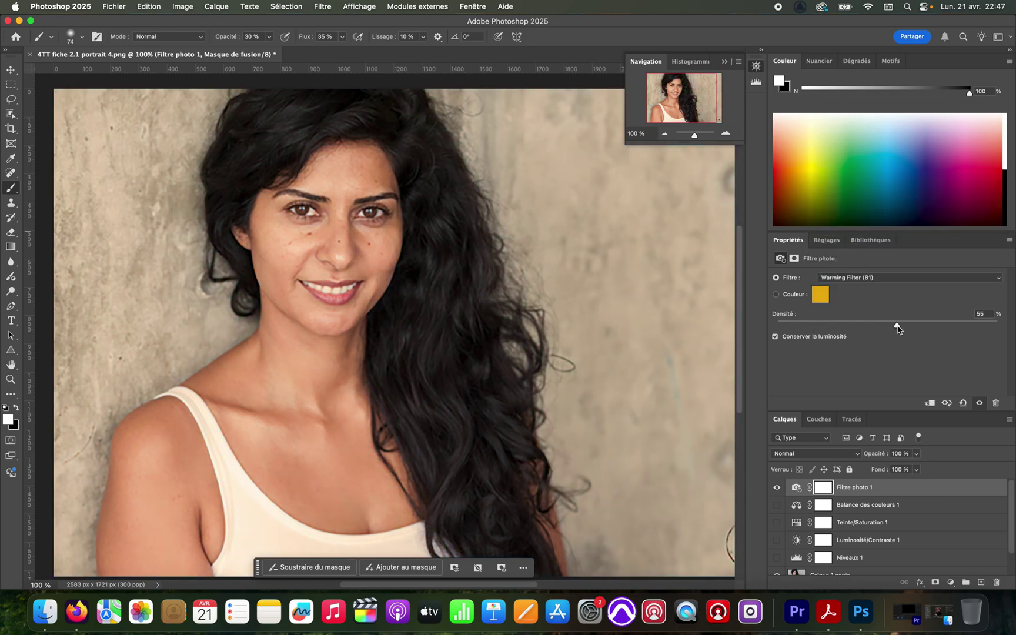
{"action": "left_click_drag", "start_coordinate": [897, 325], "coordinate": [931, 322]}
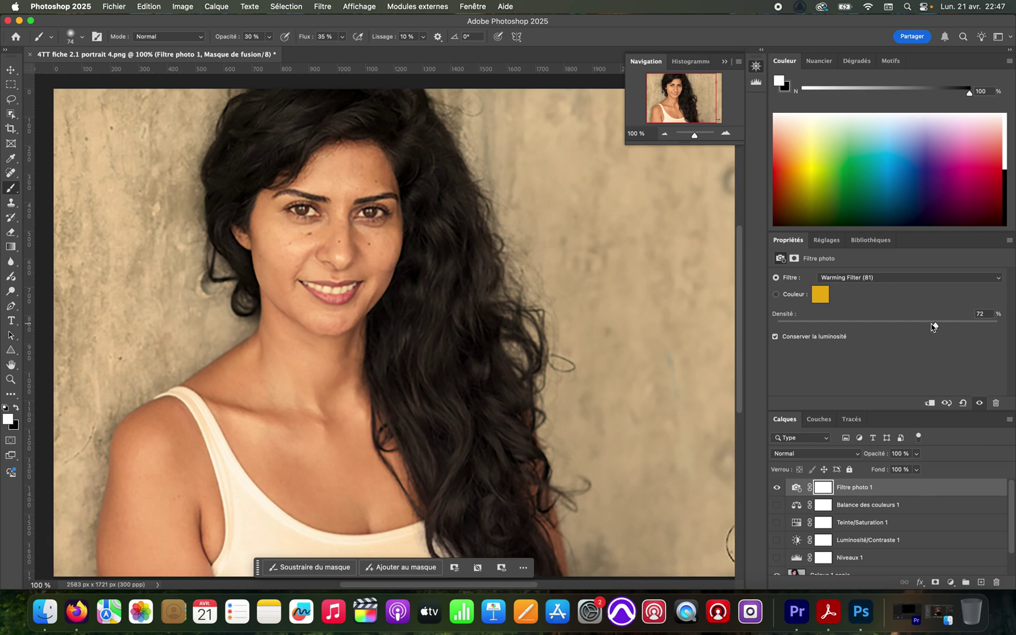